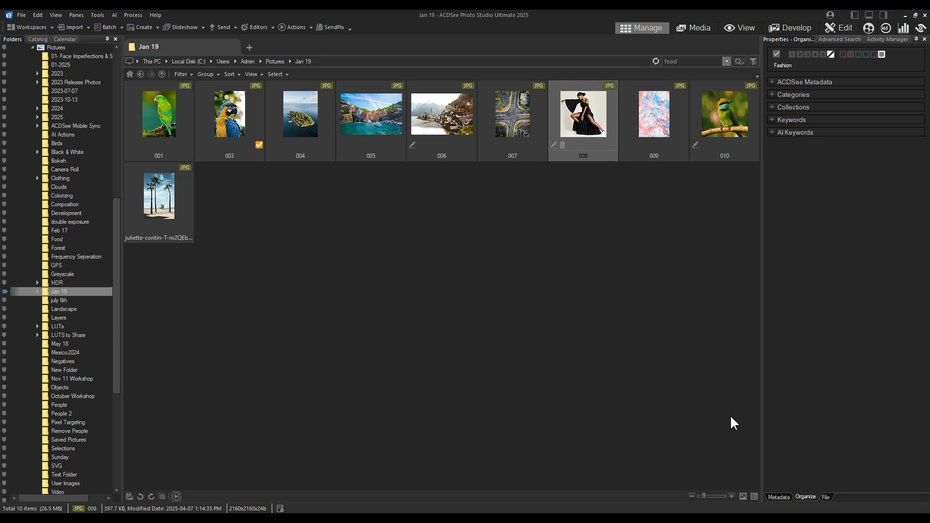
Check File properties confirming photo 008 is a 397.7 KB, 2160 x 2160 JPEG
{"action": "left_click", "coordinate": [825, 497]}
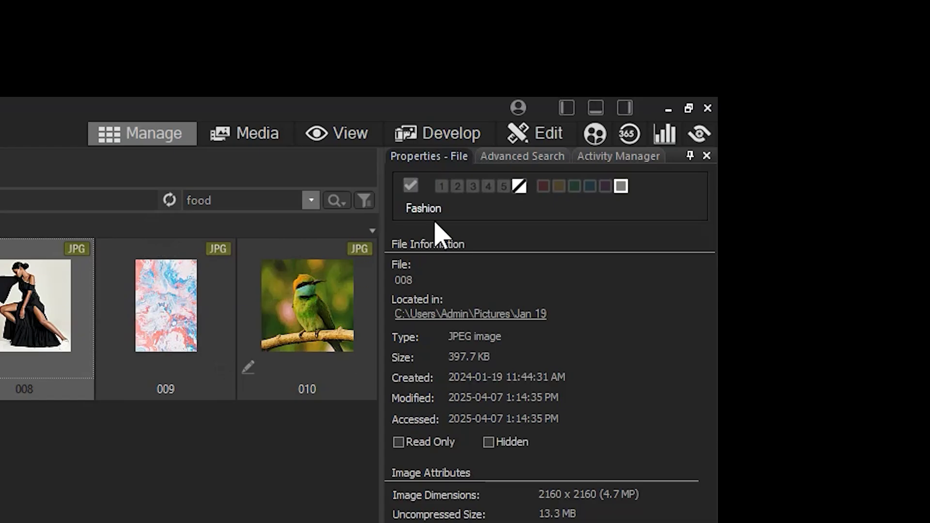
{"action": "left_click", "coordinate": [842, 24]}
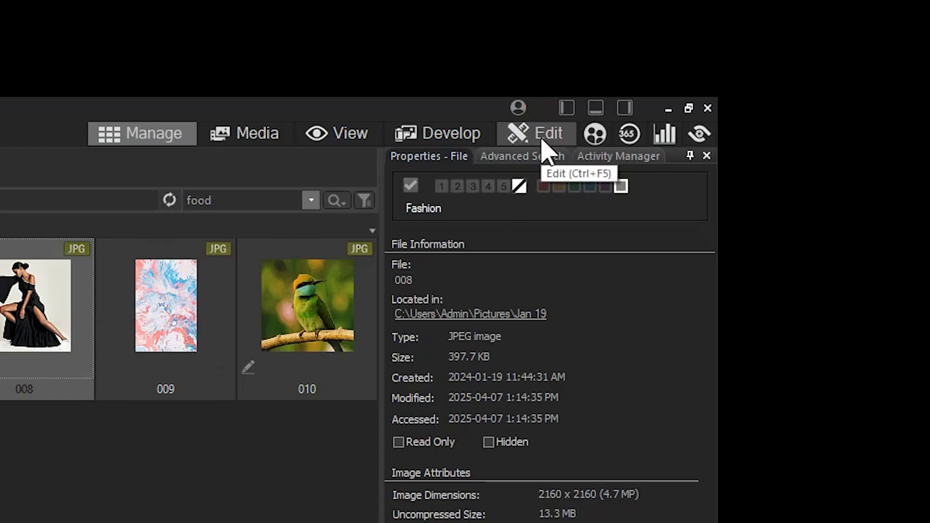
Open photo 008 in Edit mode and collapse the AI, Enhance, Add, Exposure/Lighting, Color and Detail groups
{"action": "left_click", "coordinate": [540, 137]}
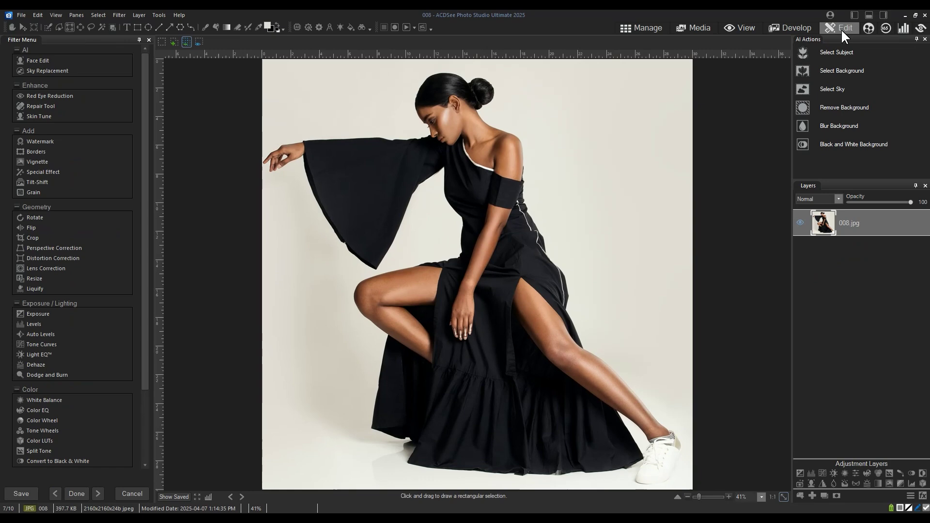
{"action": "scroll", "coordinate": [632, 125], "scroll_direction": "down", "scroll_amount": 2}
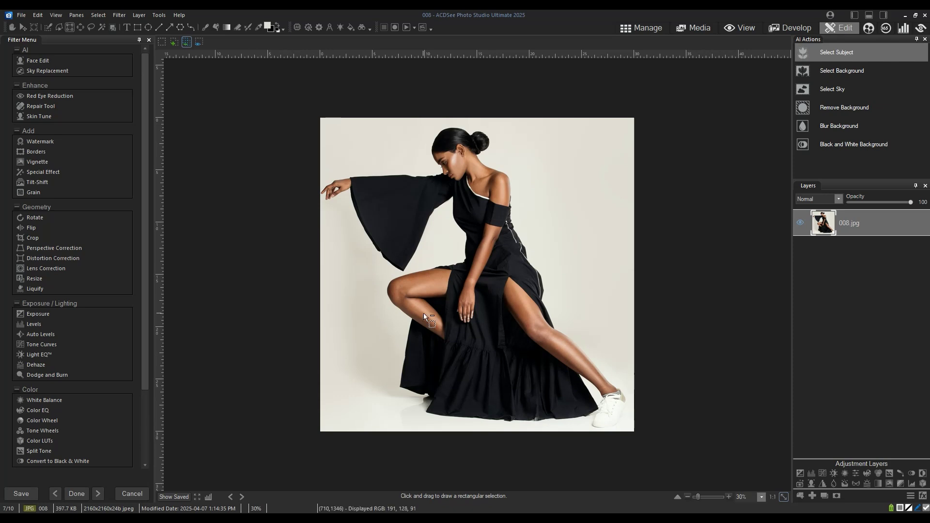
{"action": "left_click", "coordinate": [17, 49]}
{"action": "left_click", "coordinate": [17, 62]}
{"action": "left_click", "coordinate": [18, 75]}
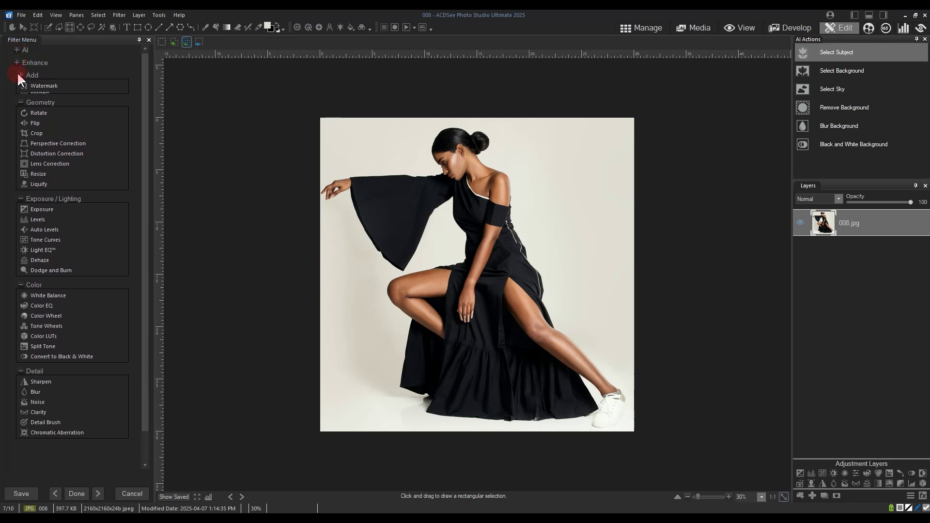
{"action": "left_click", "coordinate": [20, 184]}
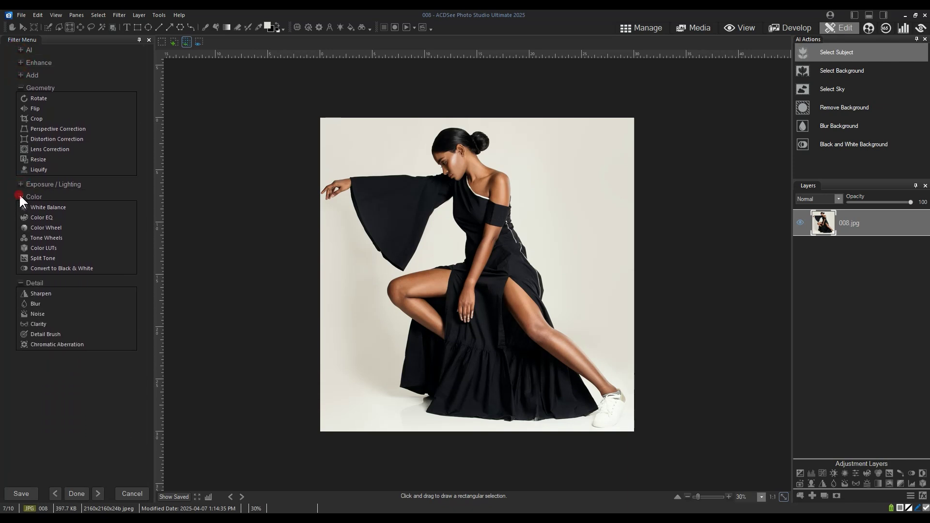
{"action": "left_click", "coordinate": [19, 194]}
{"action": "left_click", "coordinate": [19, 207]}
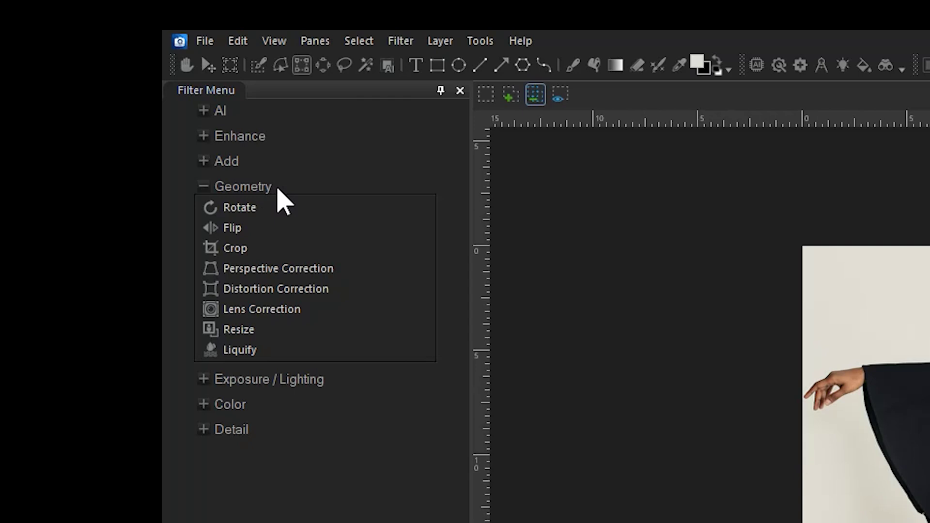
Start the Crop tool and try resizing the frame from its top-right corner with proportions locked
{"action": "left_click", "coordinate": [241, 248]}
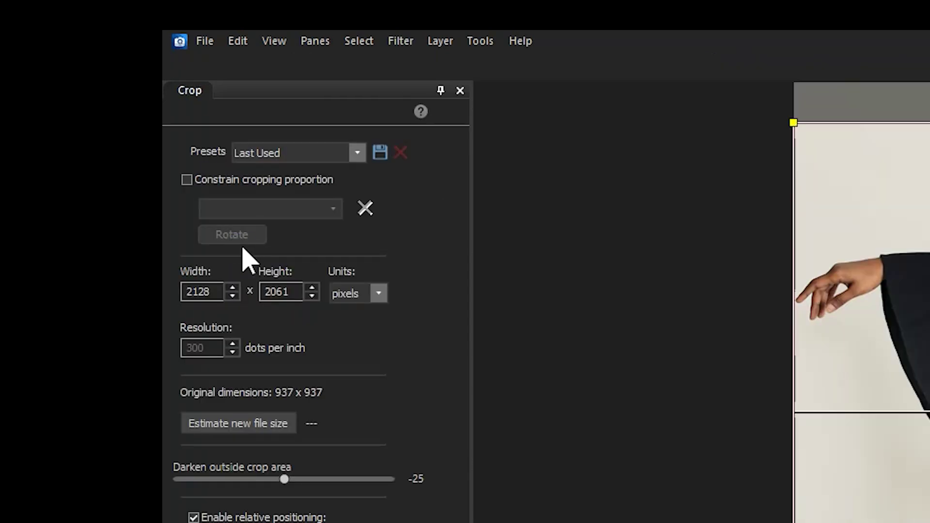
{"action": "scroll", "coordinate": [489, 133], "scroll_direction": "down", "scroll_amount": 2}
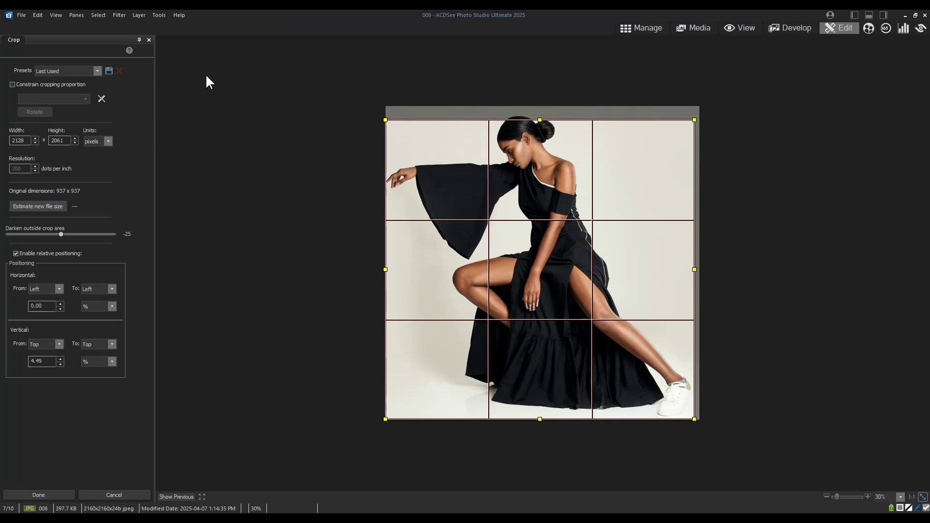
{"action": "left_click_drag", "start_coordinate": [695, 120], "coordinate": [651, 130]}
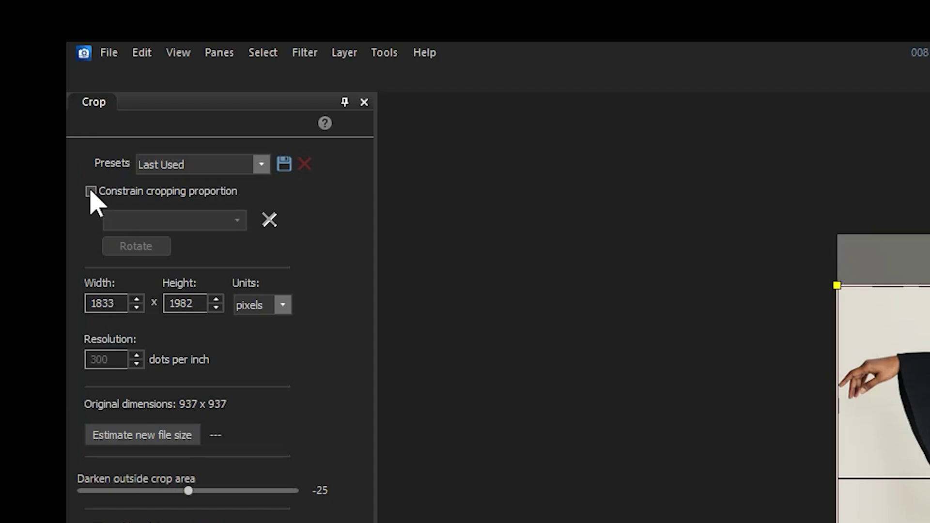
{"action": "left_click", "coordinate": [91, 192]}
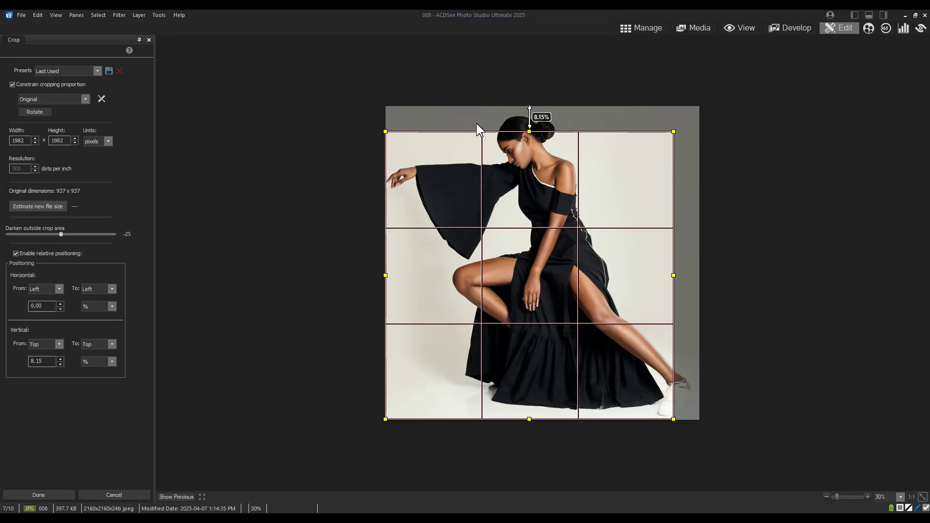
{"action": "mouse_move", "coordinate": [675, 127]}
{"action": "left_mouse_down"}
{"action": "mouse_move", "coordinate": [730, 87]}
{"action": "mouse_move", "coordinate": [439, 342]}
{"action": "mouse_move", "coordinate": [552, 220]}
{"action": "mouse_move", "coordinate": [698, 105]}
{"action": "mouse_move", "coordinate": [685, 120]}
{"action": "left_mouse_up"}
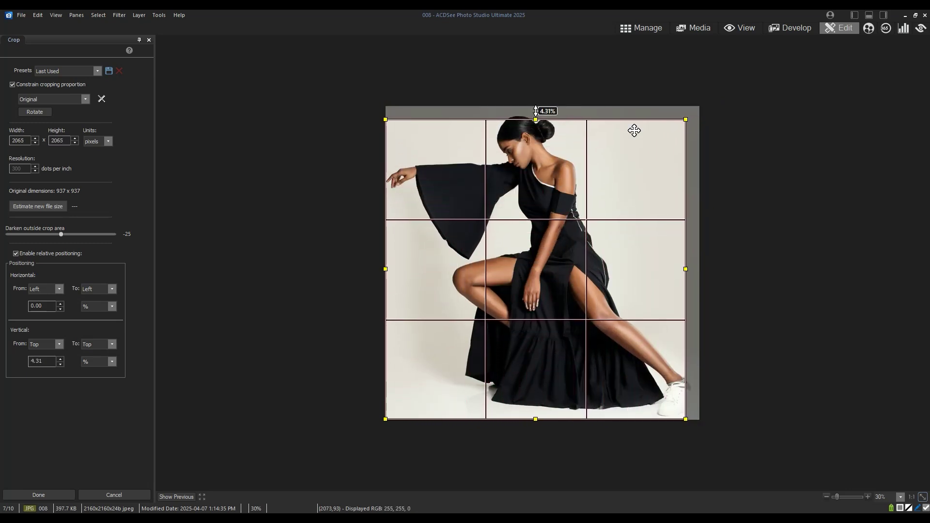
With proportions unconstrained, pull the crop's right edge inward and lower its top edge to 16.20%
{"action": "left_click", "coordinate": [13, 84]}
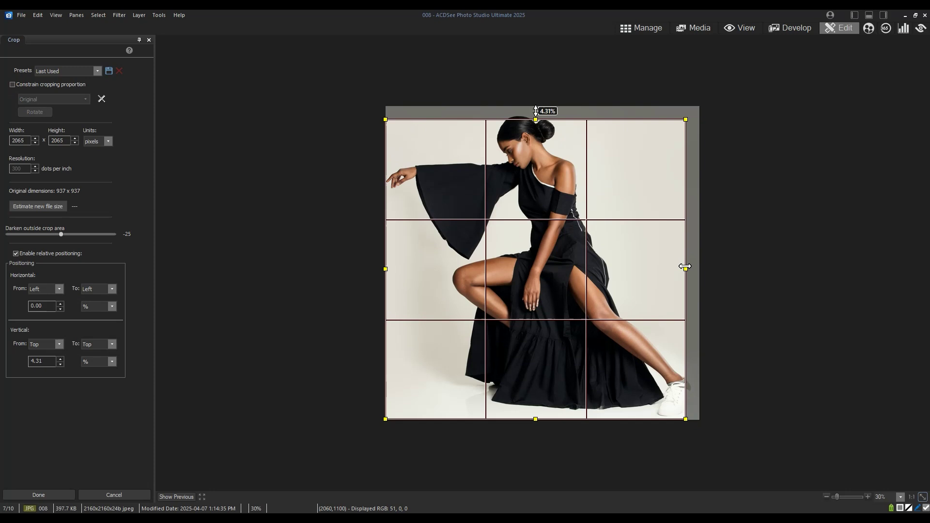
{"action": "left_click_drag", "start_coordinate": [685, 268], "coordinate": [596, 269]}
{"action": "left_click_drag", "start_coordinate": [488, 120], "coordinate": [670, 129]}
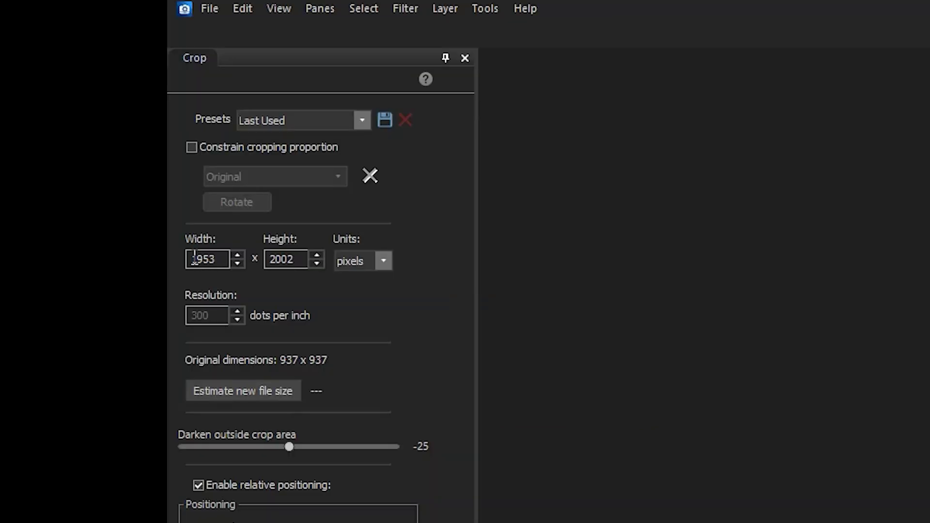
{"action": "double_click", "coordinate": [194, 258]}
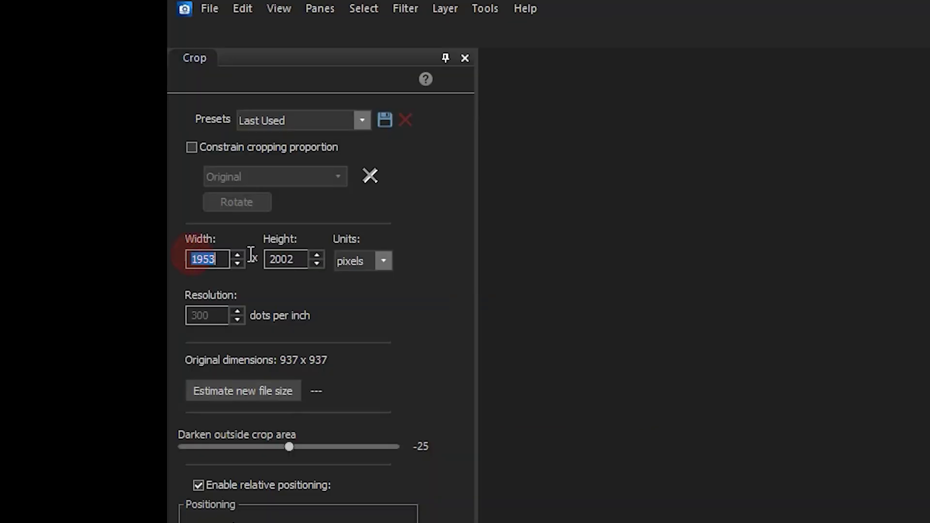
{"action": "double_click", "coordinate": [276, 259]}
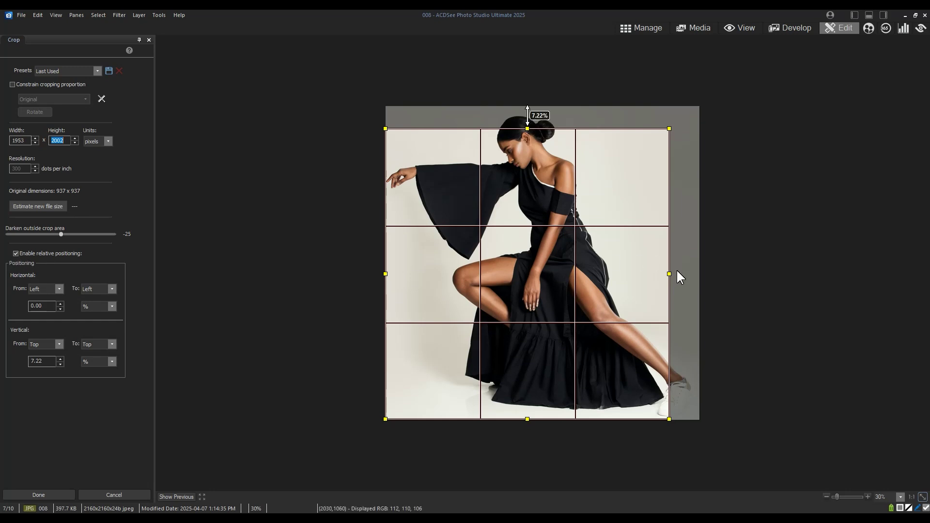
{"action": "left_click_drag", "start_coordinate": [669, 273], "coordinate": [642, 273]}
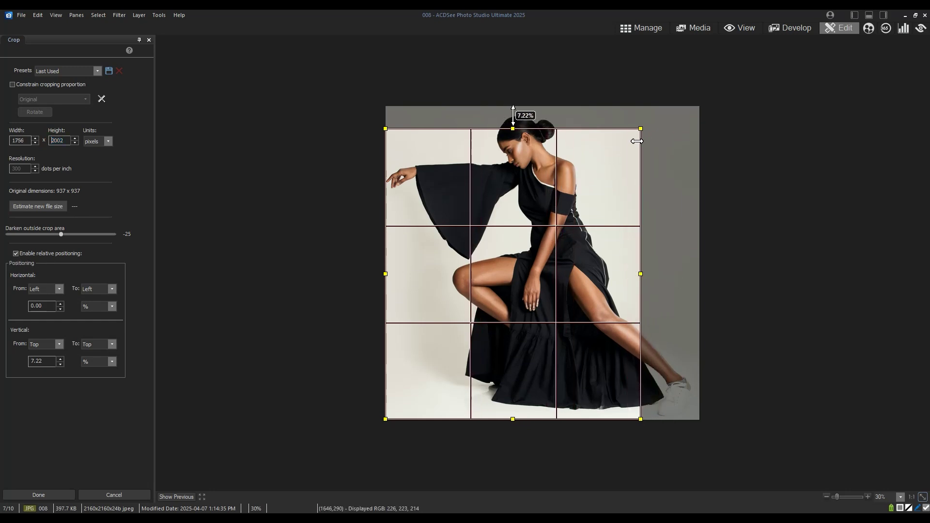
{"action": "left_click_drag", "start_coordinate": [639, 128], "coordinate": [626, 160]}
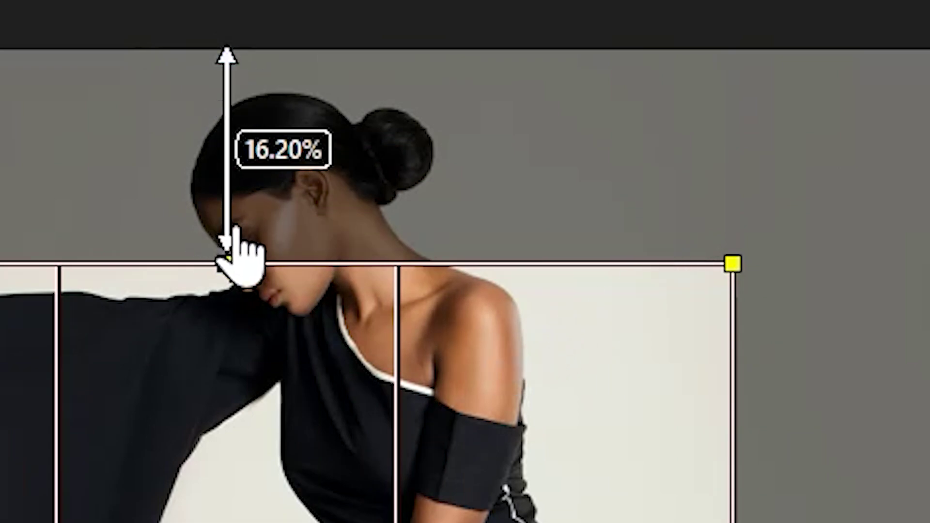
Re-lock the crop proportions and expand the frame to the full 2159 x 2159 photo at 0.00% offset
{"action": "left_click", "coordinate": [12, 84]}
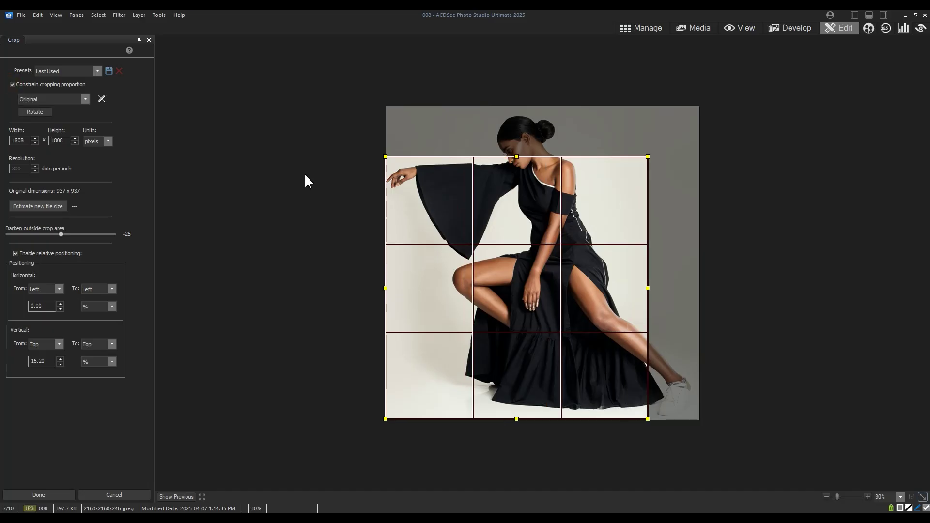
{"action": "mouse_move", "coordinate": [648, 157]}
{"action": "left_mouse_down"}
{"action": "mouse_move", "coordinate": [602, 201]}
{"action": "mouse_move", "coordinate": [657, 150]}
{"action": "left_mouse_up"}
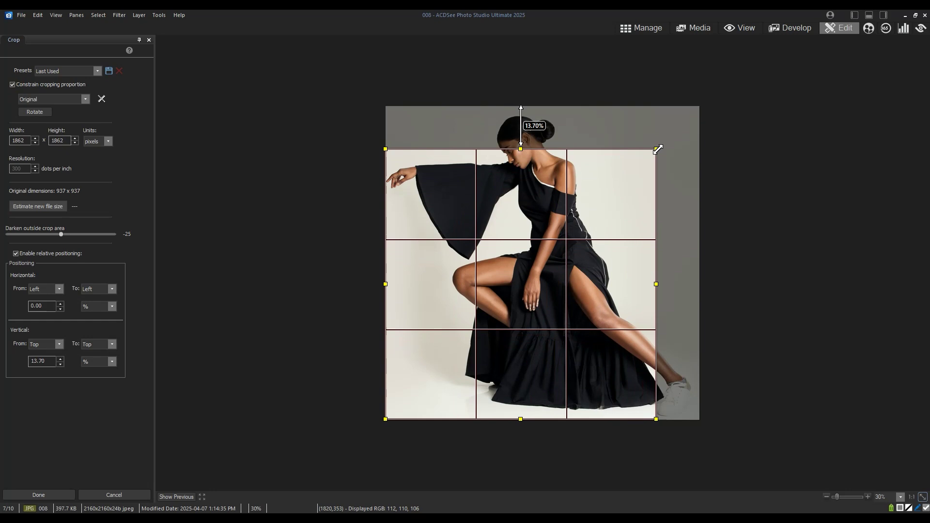
{"action": "left_click_drag", "start_coordinate": [655, 283], "coordinate": [689, 325]}
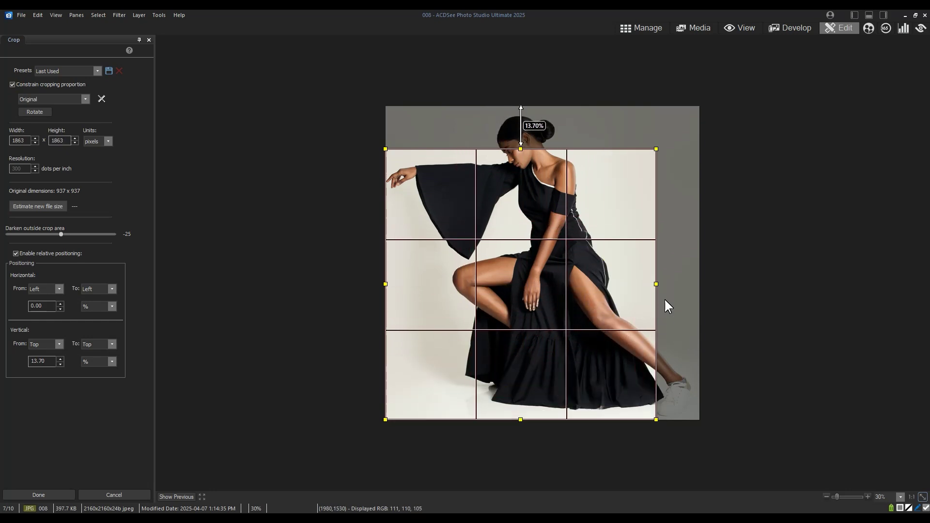
{"action": "left_click_drag", "start_coordinate": [656, 149], "coordinate": [745, 76]}
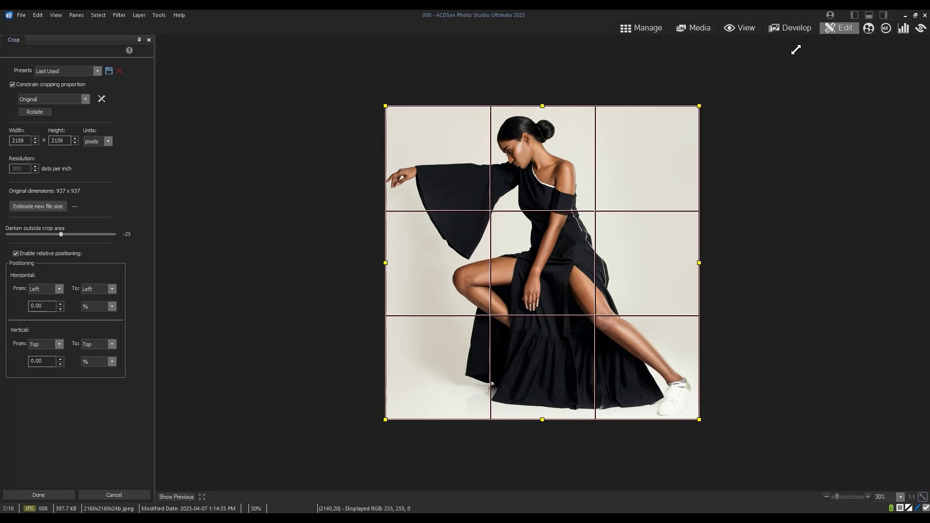
{"action": "left_click_drag", "start_coordinate": [796, 50], "coordinate": [790, 54]}
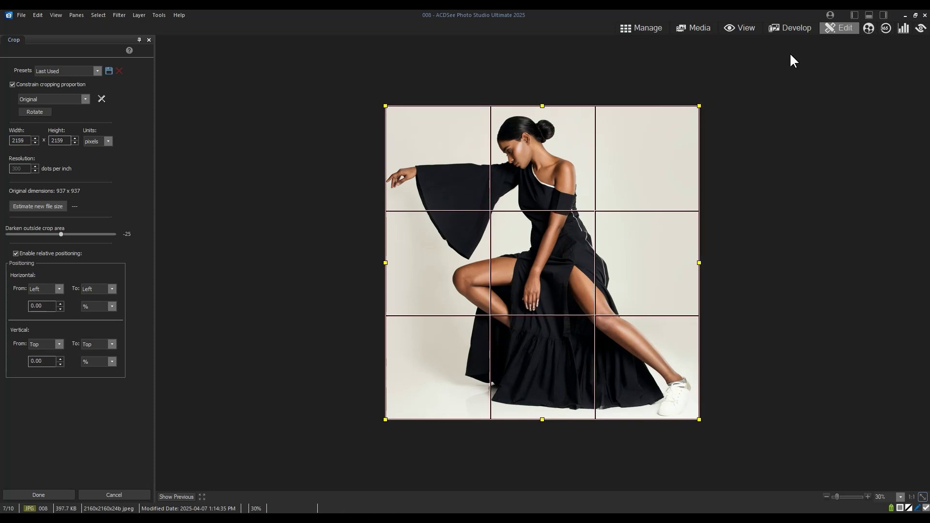
Cancel the crop, then extend the canvas upward and to the left with Resize Canvas and commit it
{"action": "left_click", "coordinate": [114, 492]}
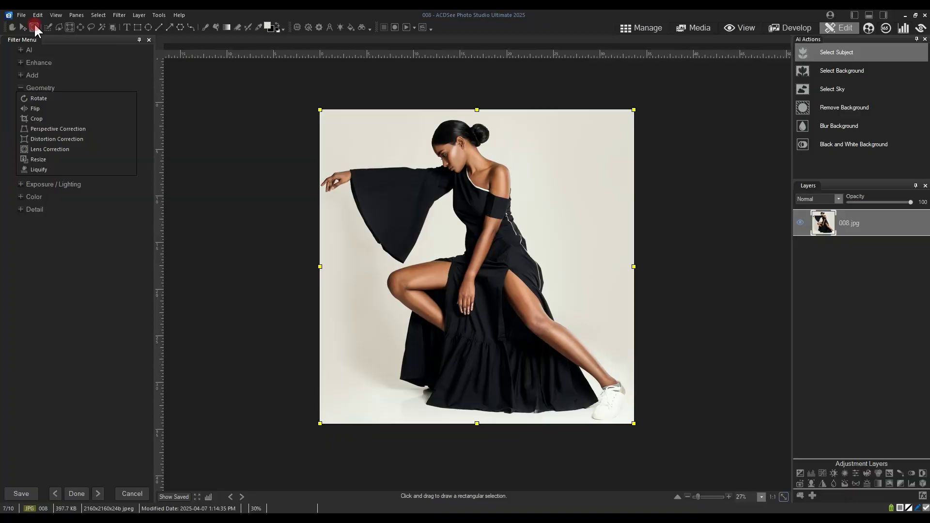
{"action": "left_click", "coordinate": [113, 108]}
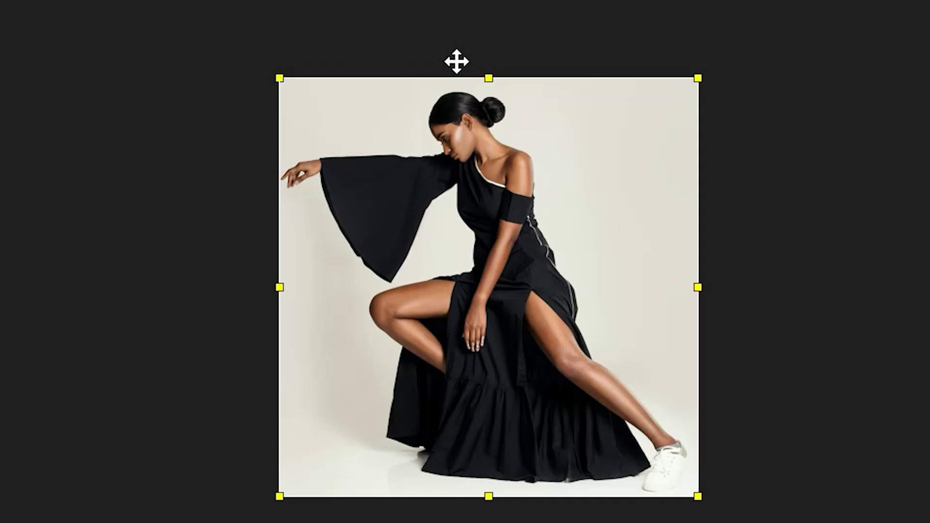
{"action": "mouse_move", "coordinate": [697, 78]}
{"action": "left_mouse_down"}
{"action": "mouse_move", "coordinate": [637, 126]}
{"action": "mouse_move", "coordinate": [699, 72]}
{"action": "mouse_move", "coordinate": [698, 85]}
{"action": "left_mouse_up"}
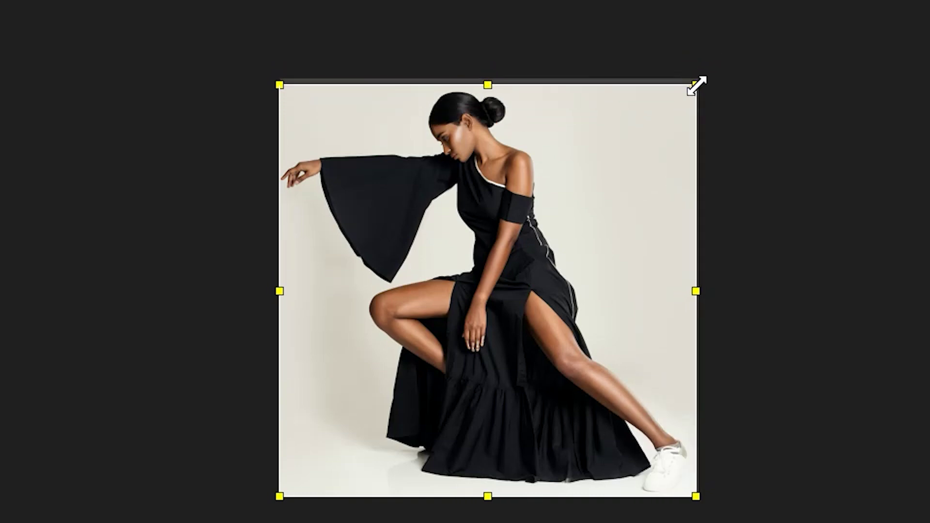
{"action": "left_click_drag", "start_coordinate": [279, 83], "coordinate": [111, 0]}
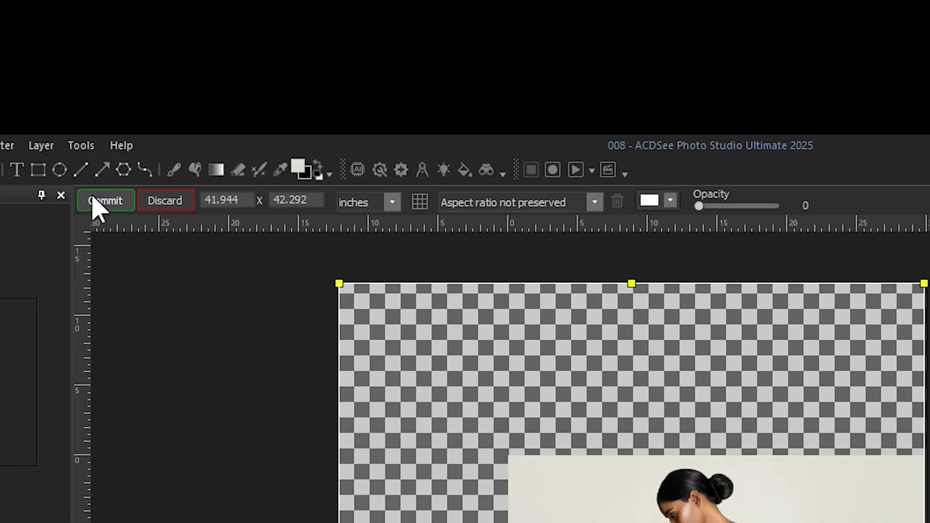
{"action": "left_click", "coordinate": [99, 203]}
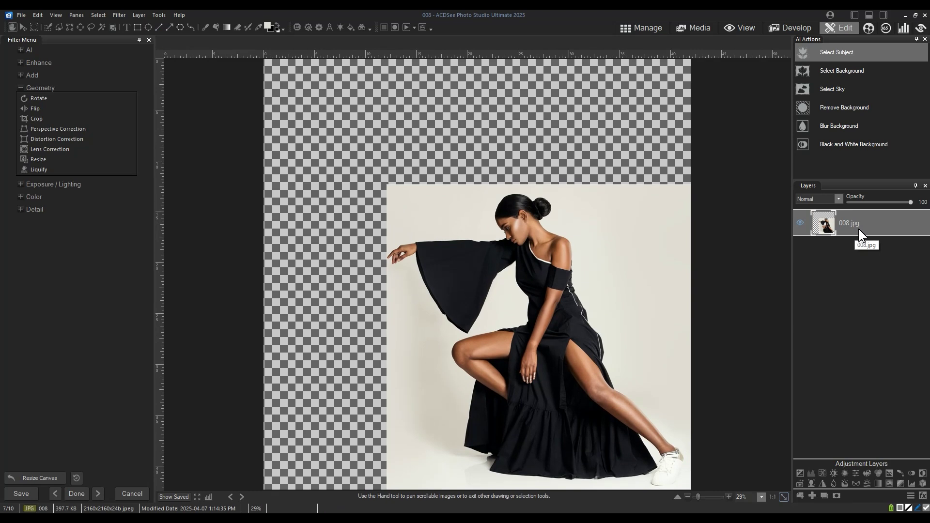
Sample the photo's beige, fill a new Layer 1 with it, and move it below 008.jpg
{"action": "left_click", "coordinate": [258, 27]}
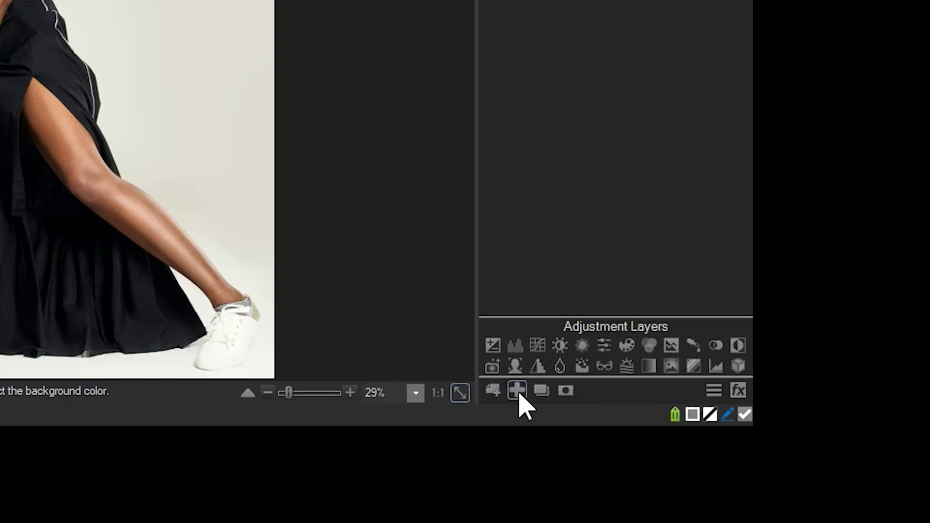
{"action": "left_click", "coordinate": [517, 391]}
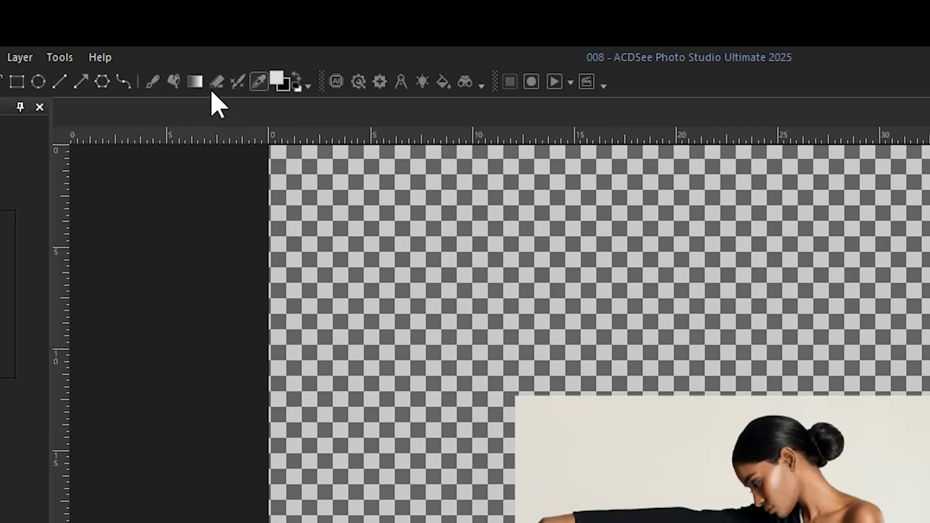
{"action": "left_click", "coordinate": [173, 82]}
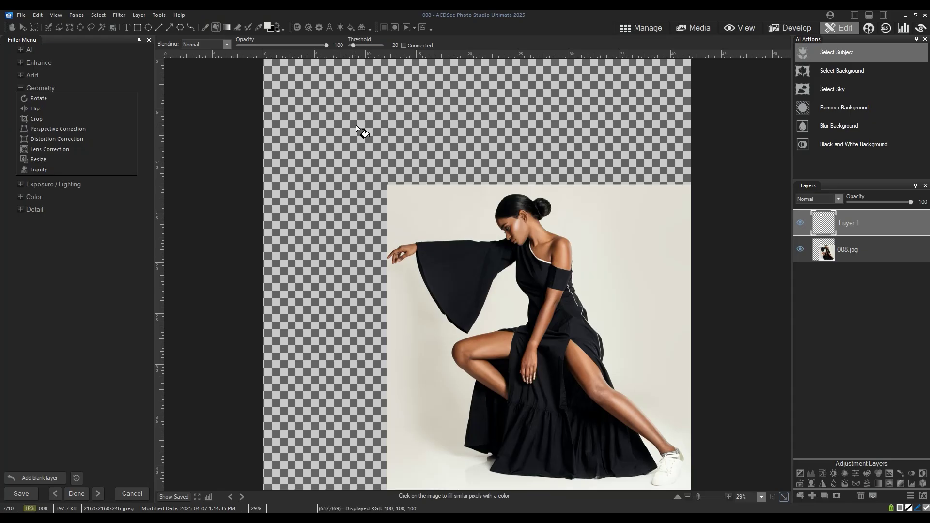
{"action": "left_click", "coordinate": [358, 128]}
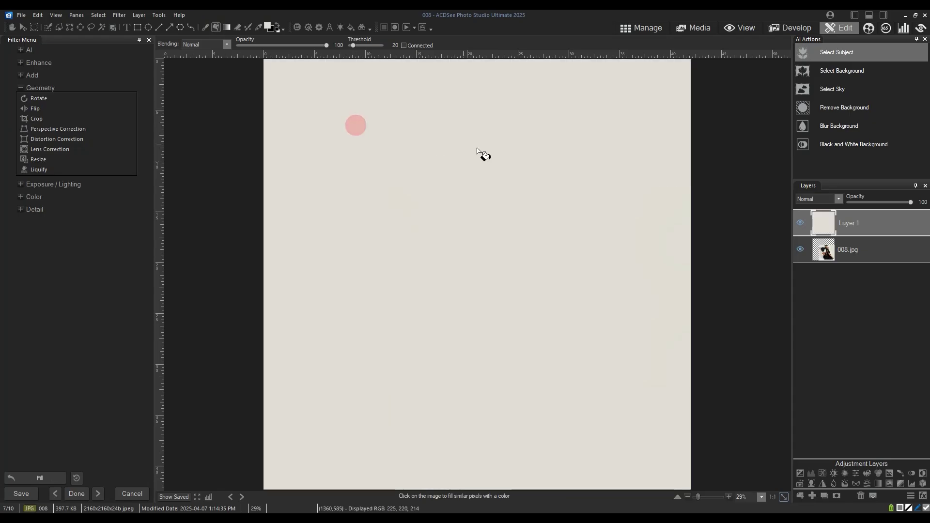
{"action": "left_click_drag", "start_coordinate": [846, 223], "coordinate": [852, 279]}
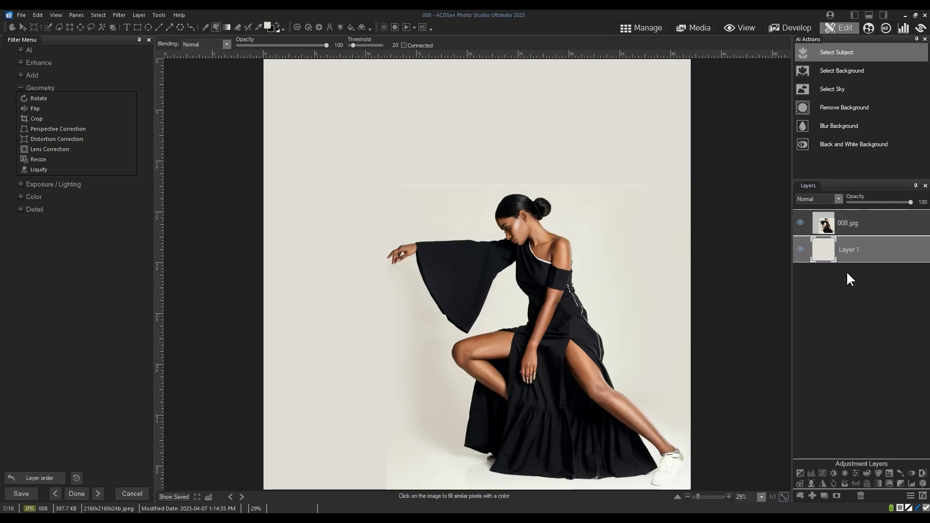
Erase the hard left edge of the 008.jpg layer with the Eraser
{"action": "left_click", "coordinate": [237, 27]}
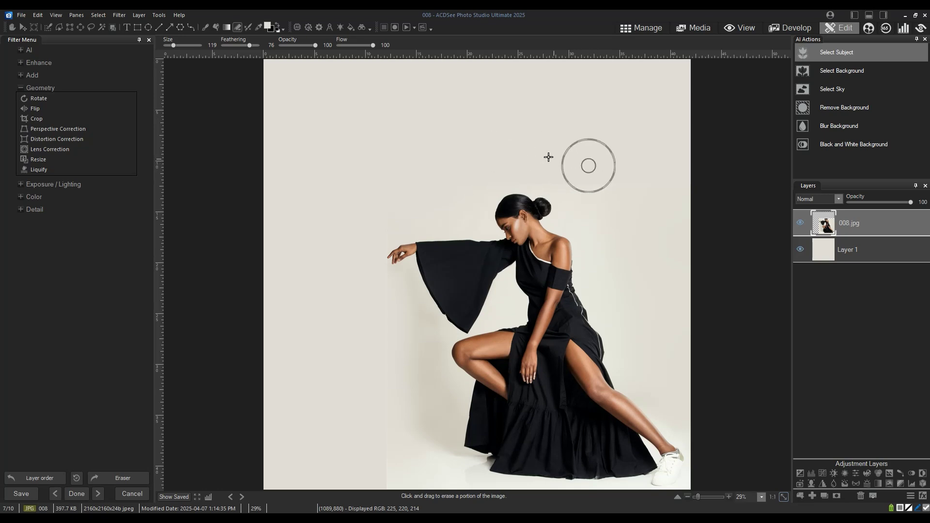
{"action": "left_click", "coordinate": [363, 376]}
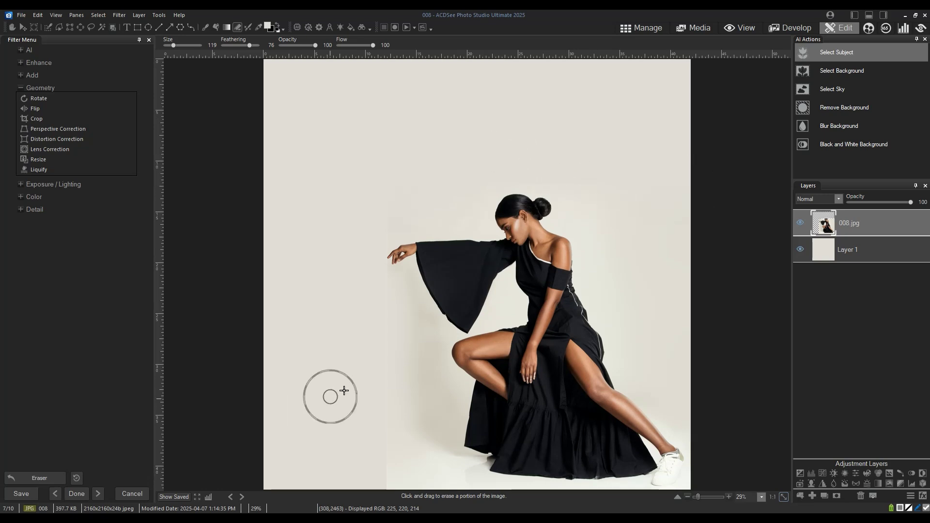